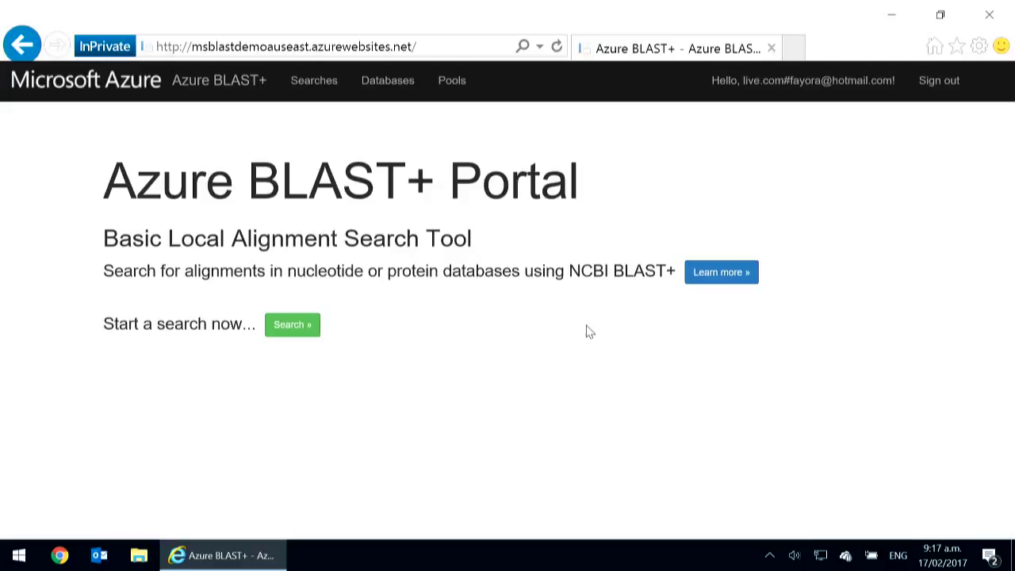
- Review the existing compute pools and the list of searches, and return to the portal's home page
click(309, 325)
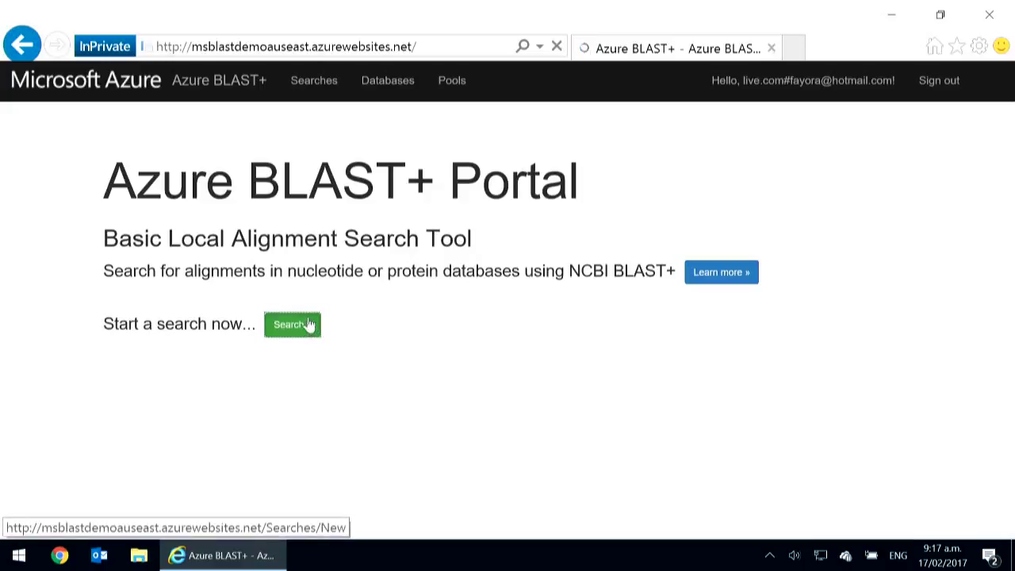
click(452, 83)
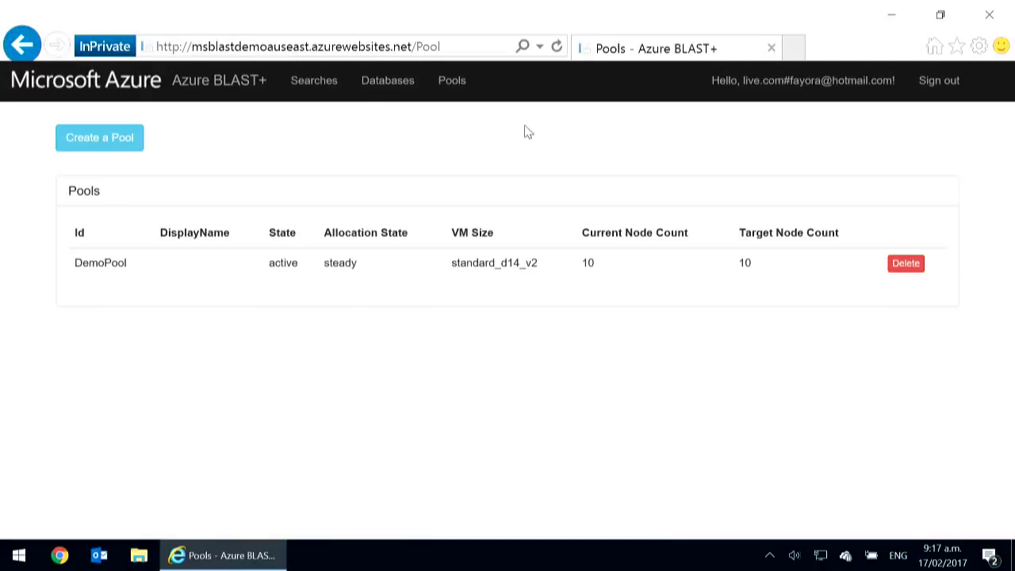
click(317, 86)
click(245, 92)
- Start a new search named Ignite Demo against the swissprot database
click(290, 326)
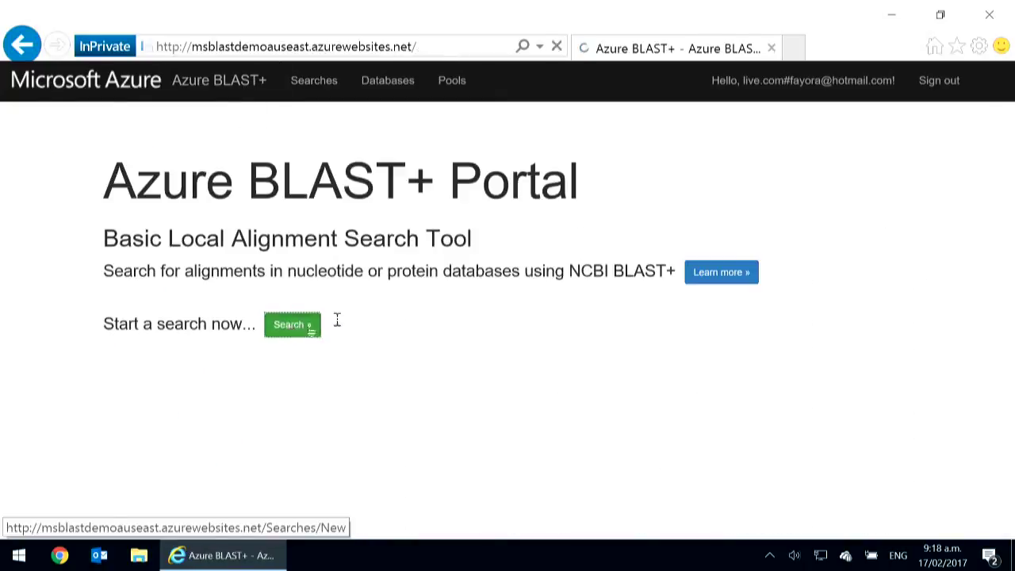
click(409, 226)
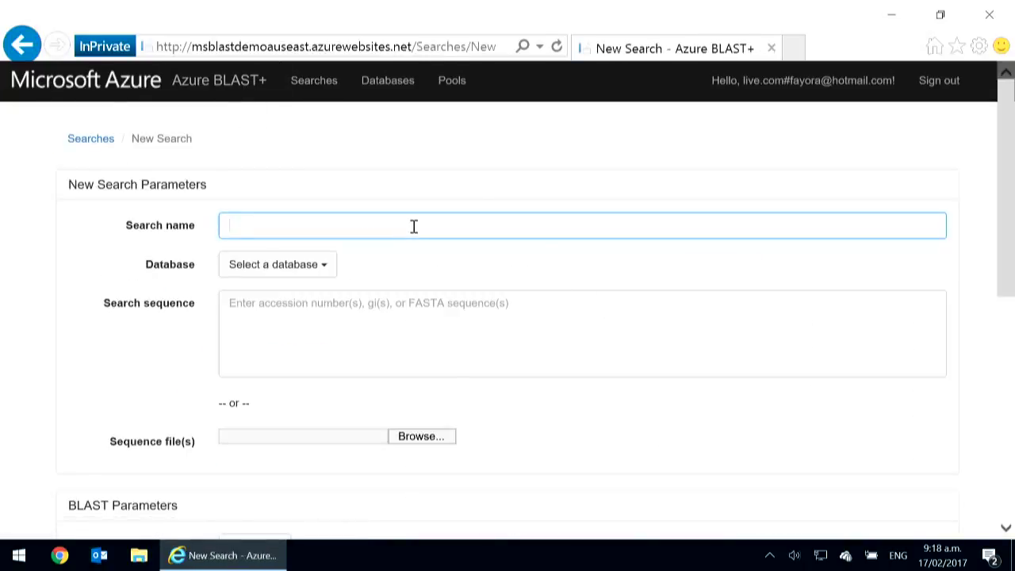
text(Ignite Demo)
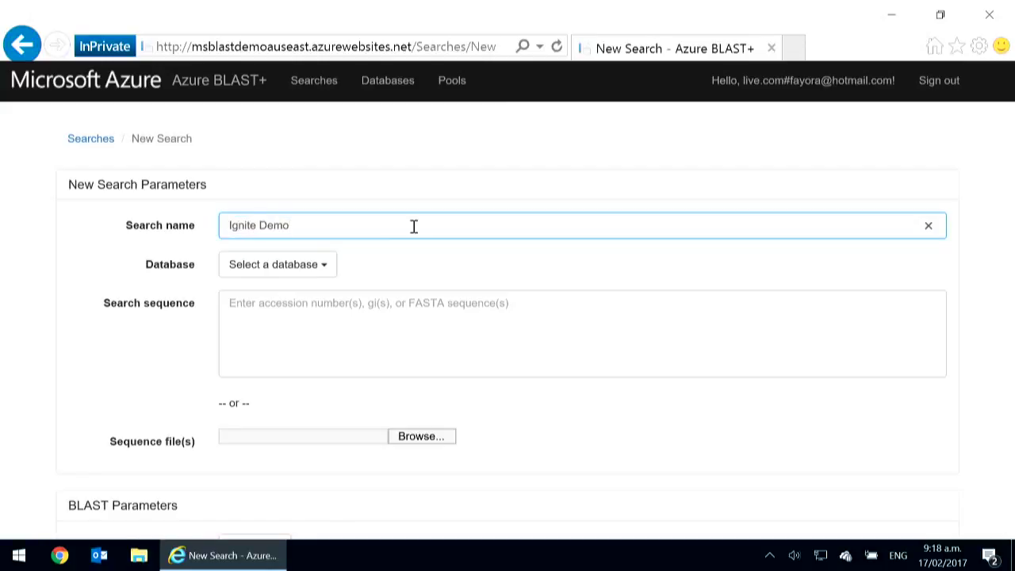
click(288, 264)
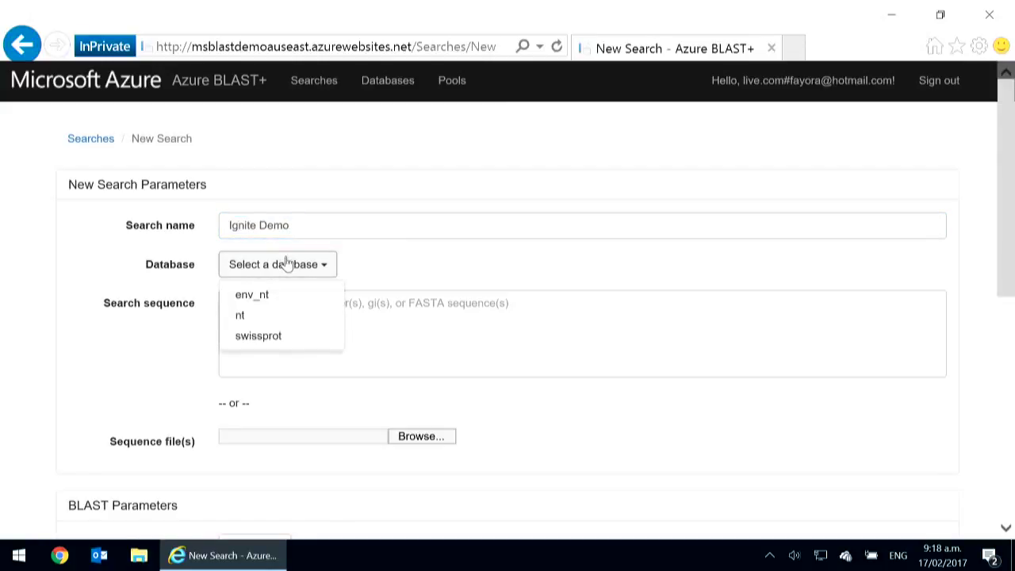
click(273, 336)
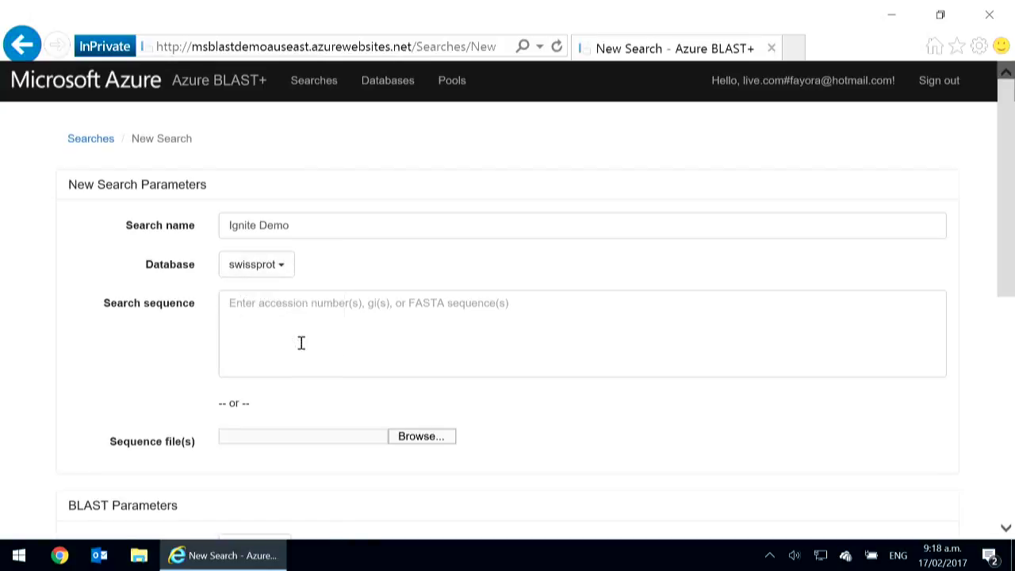
- Attach the sequence files protein.seq1 through protein.seq10 from the BLAST folder to the search
scroll(310, 335, down, 2)
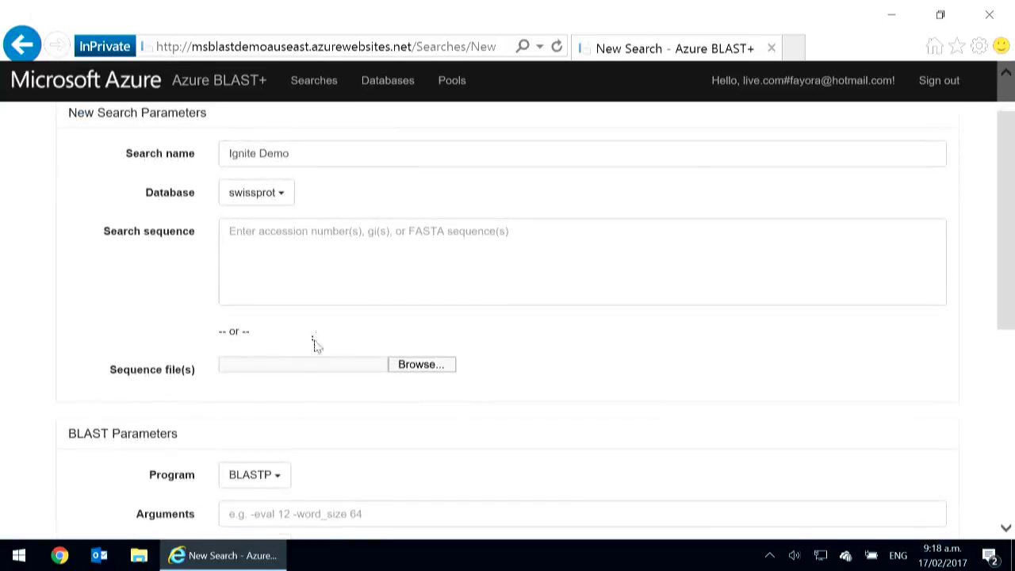
click(414, 364)
click(307, 143)
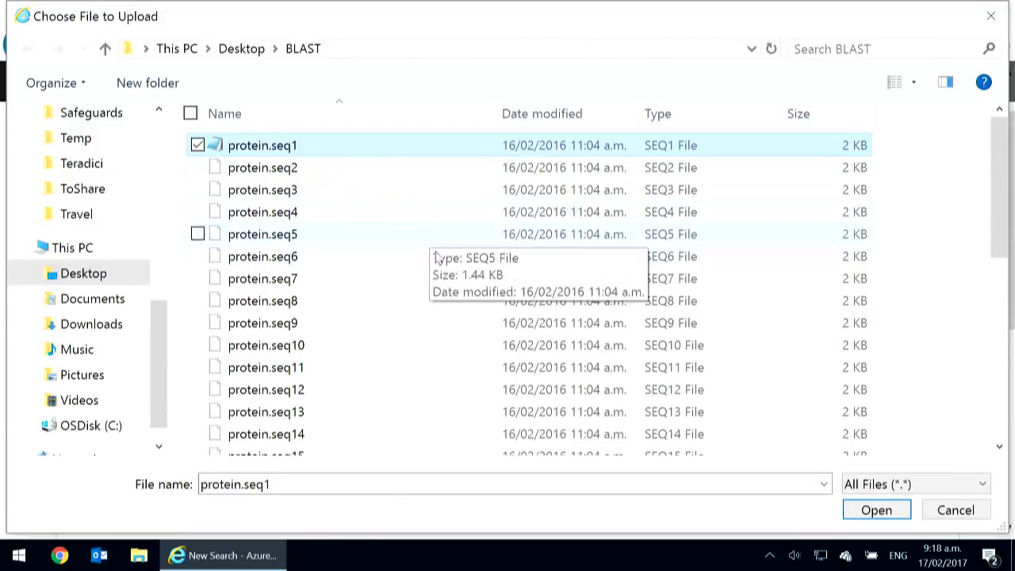
shift+click(314, 344)
click(864, 519)
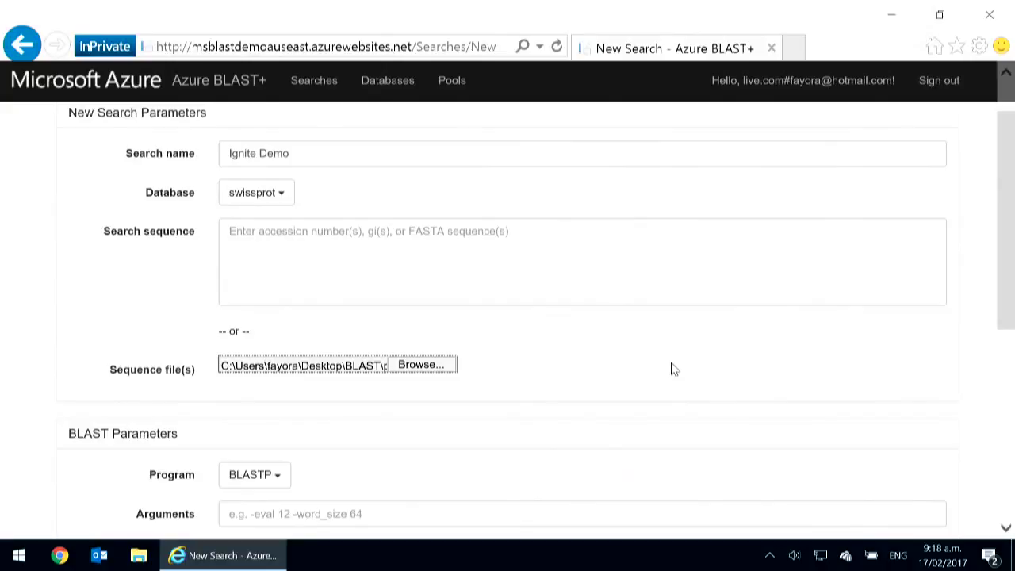
- Define a new pool named Demo pool with the virtual machine size Standard_D5_v2
scroll(601, 367, down, 4)
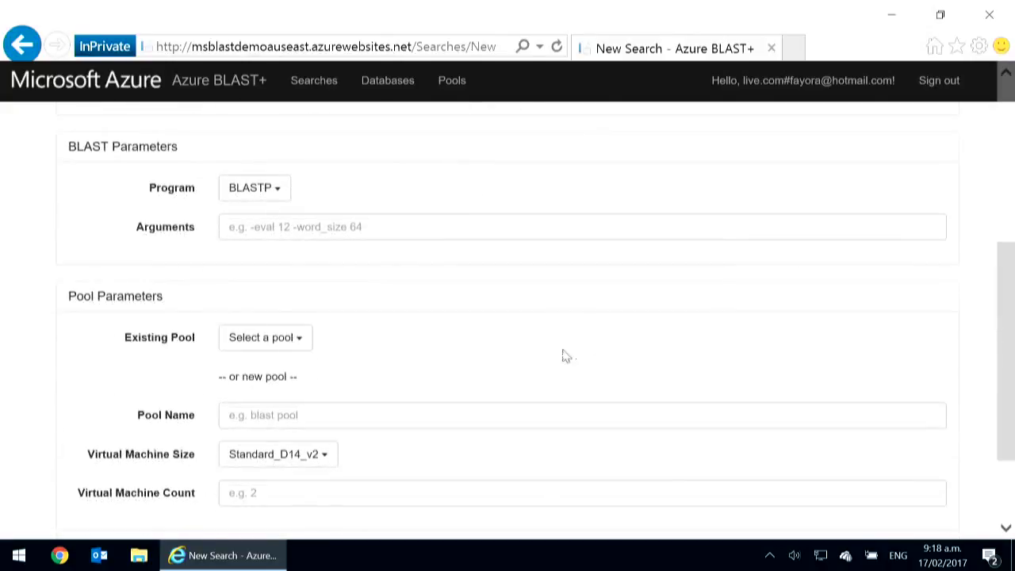
click(305, 342)
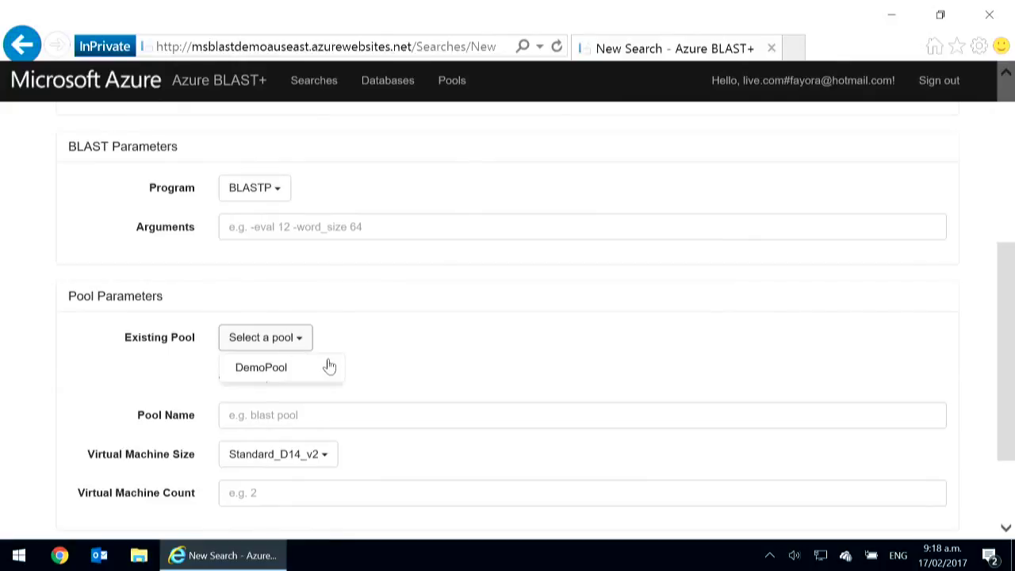
click(449, 350)
click(360, 411)
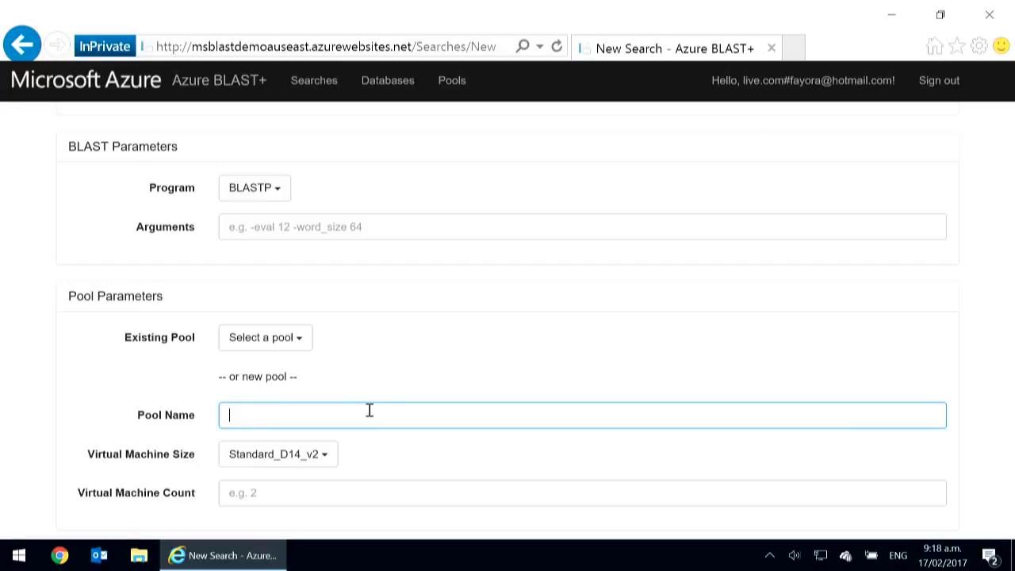
text(Demo pool)
click(302, 460)
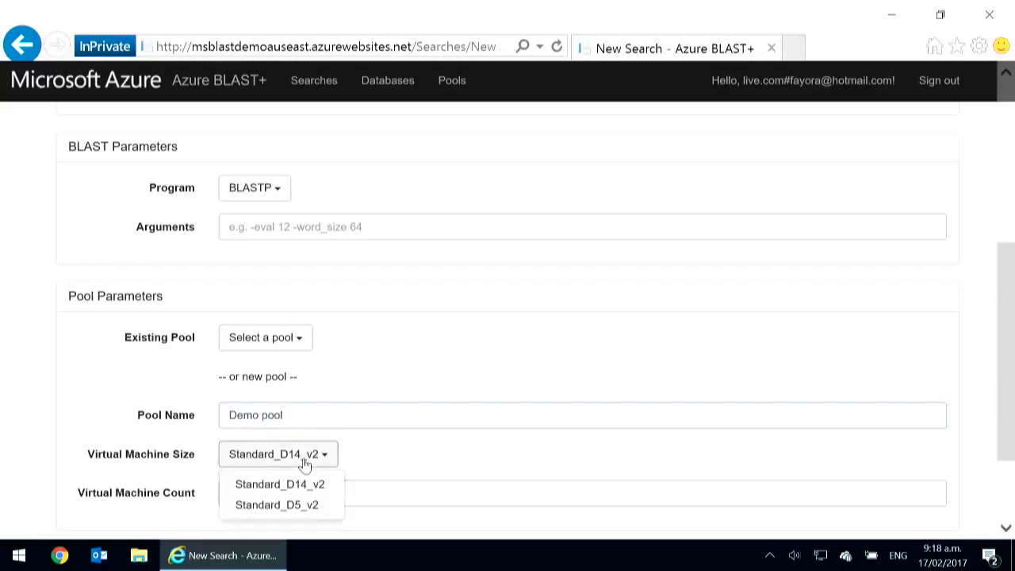
click(295, 505)
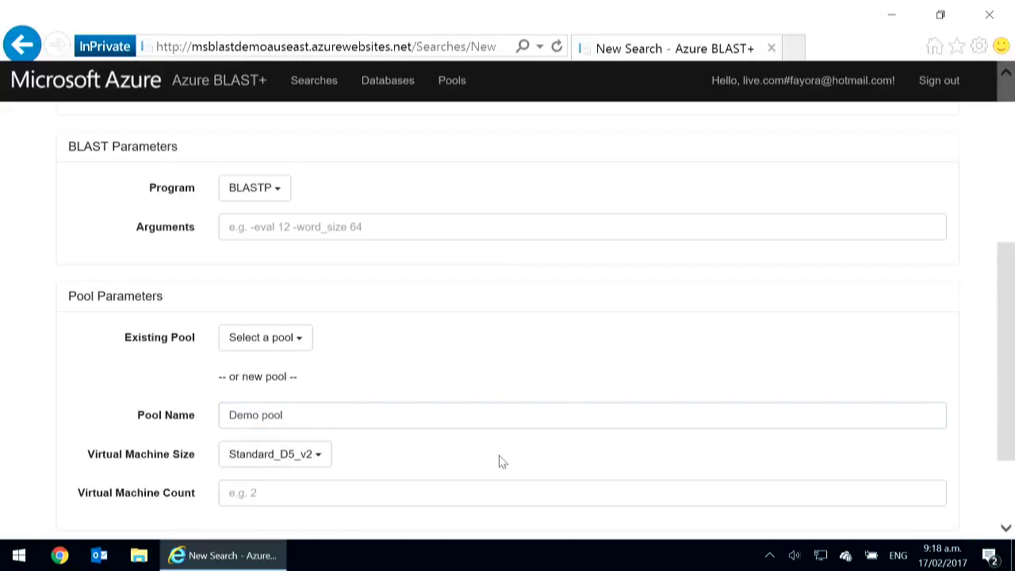
- Set the new pool's virtual machine count to 10 and submit the search
scroll(406, 434, down, 3)
click(321, 365)
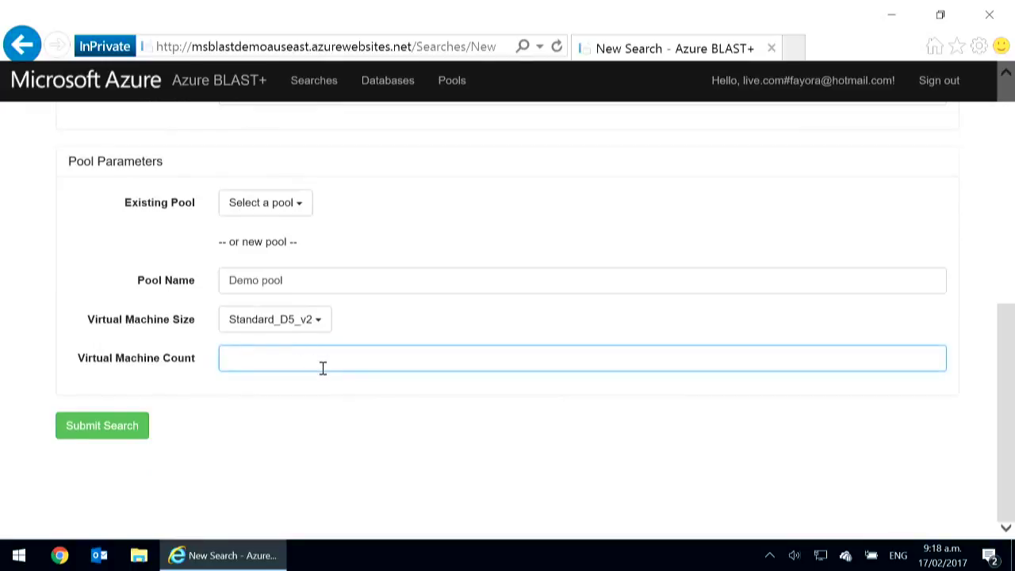
text(10)
click(119, 430)
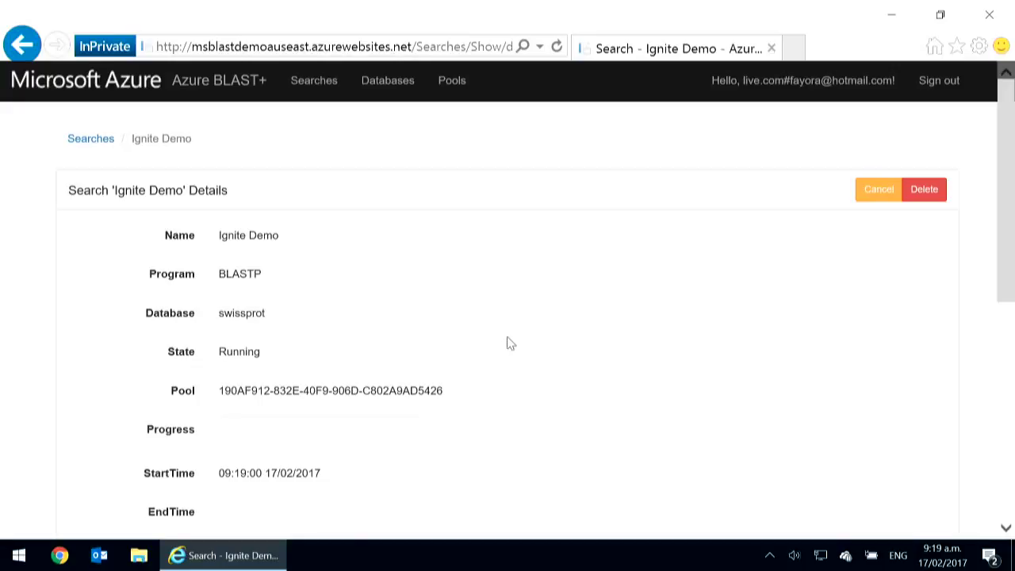
- Examine the details and query results list of the submitted Ignite Demo search
scroll(516, 341, down, 2)
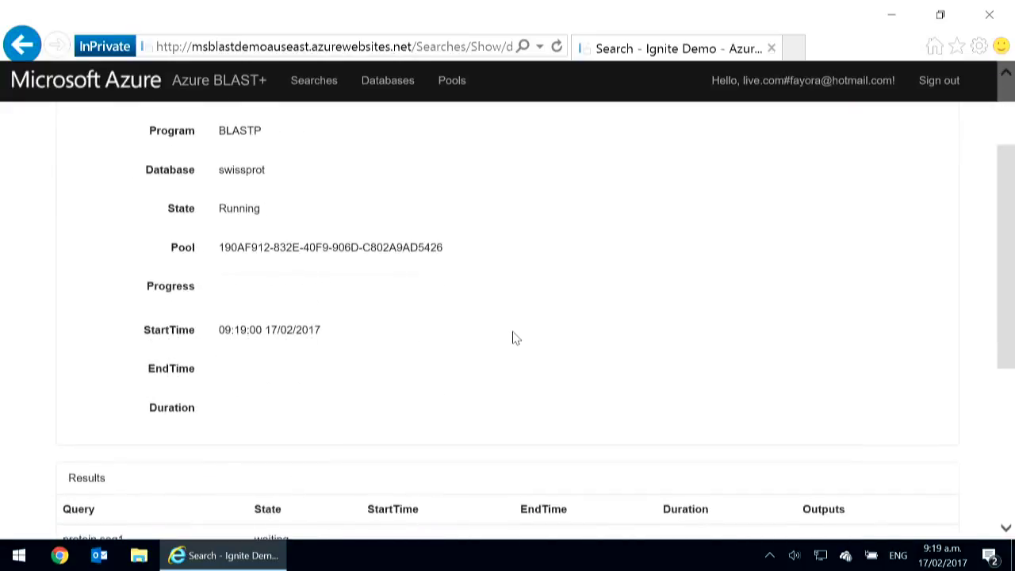
scroll(514, 337, up, 2)
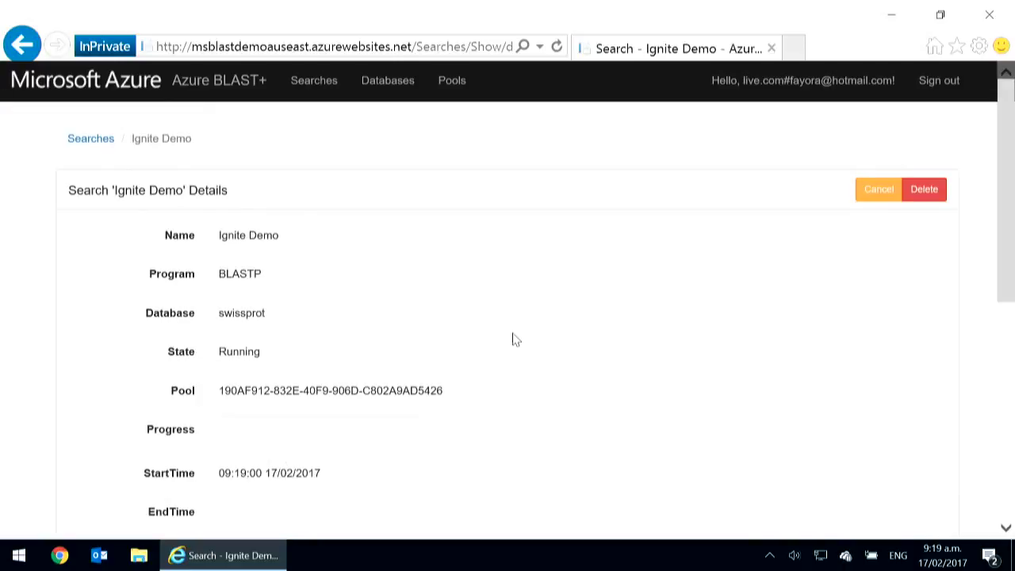
scroll(512, 338, down, 1)
scroll(512, 338, up, 1)
- Start another new search named Demo on static against the swissprot database
click(216, 85)
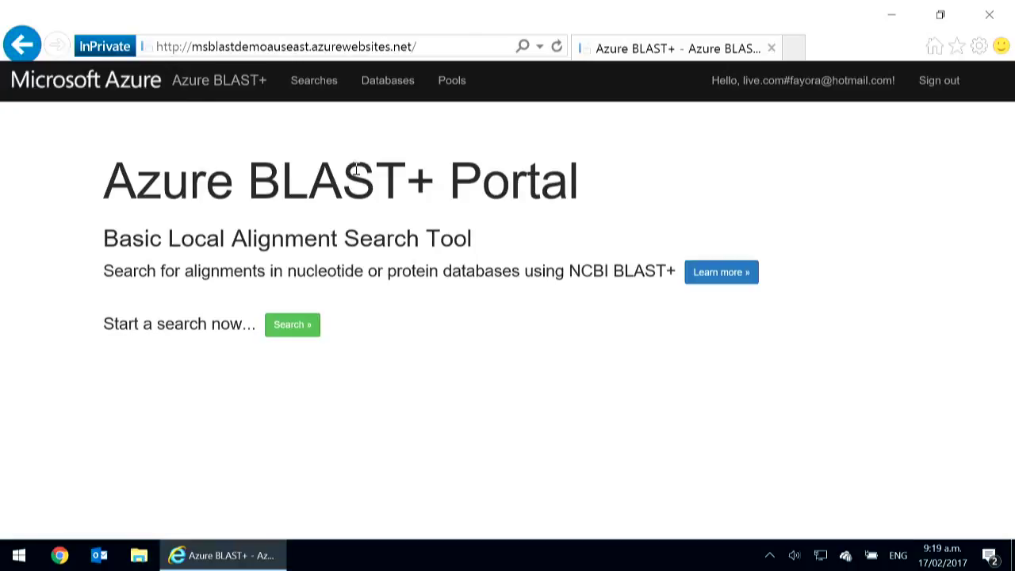
click(298, 336)
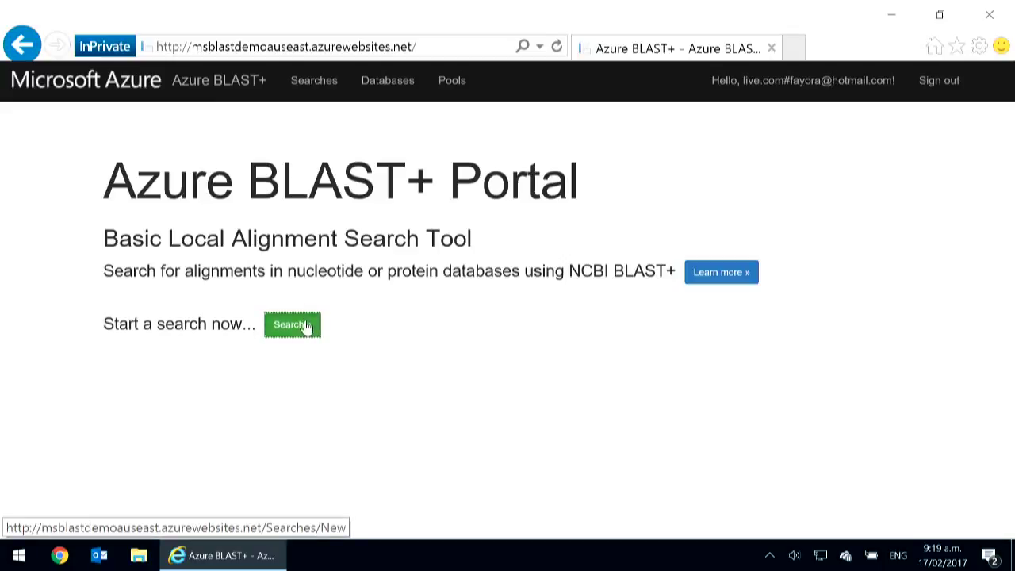
click(338, 226)
text(Demo on static)
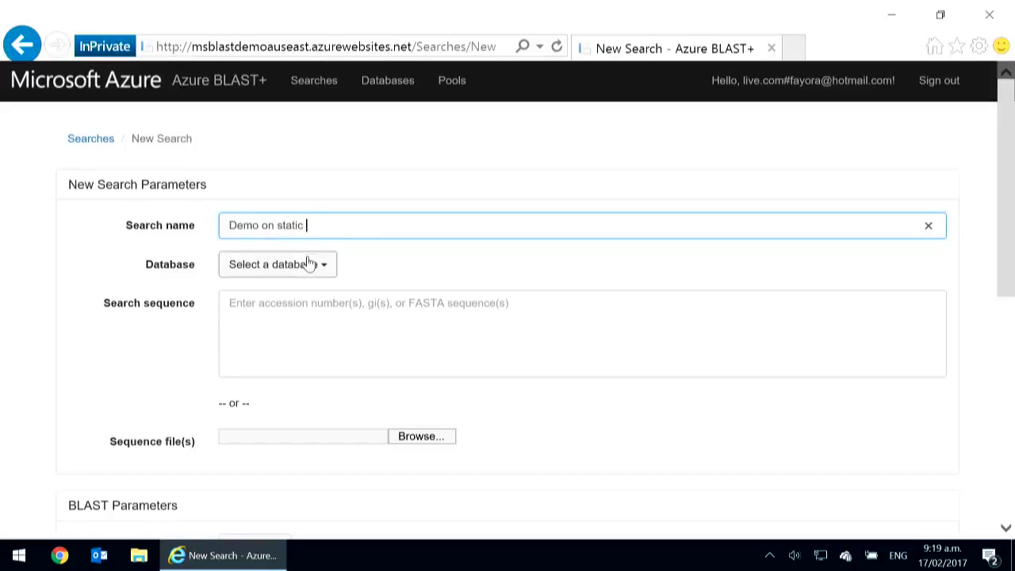
click(317, 265)
click(268, 346)
- Attach the sequence files protein.seq11 through protein.seq20 from the BLAST folder to the search
click(421, 436)
click(387, 373)
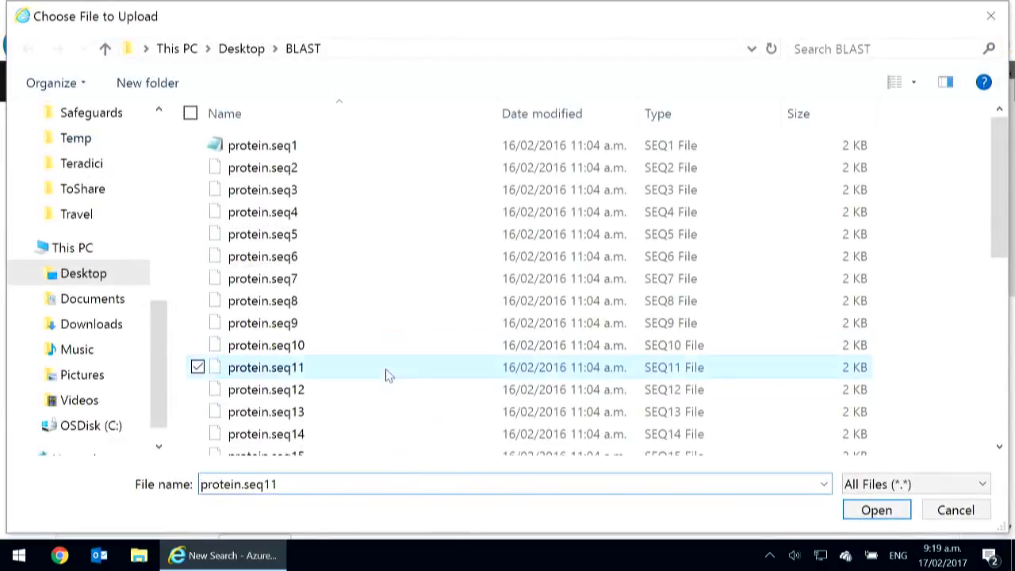
scroll(416, 377, down, 4)
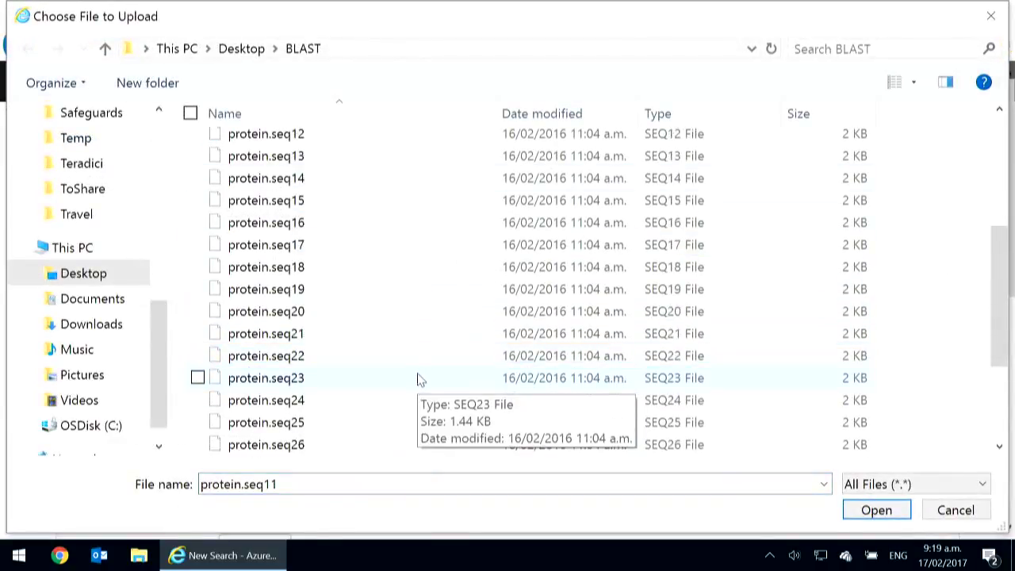
shift+click(365, 317)
click(876, 509)
- Assign the existing pool DemoPool to the search and submit it
scroll(415, 329, down, 3)
scroll(389, 394, down, 3)
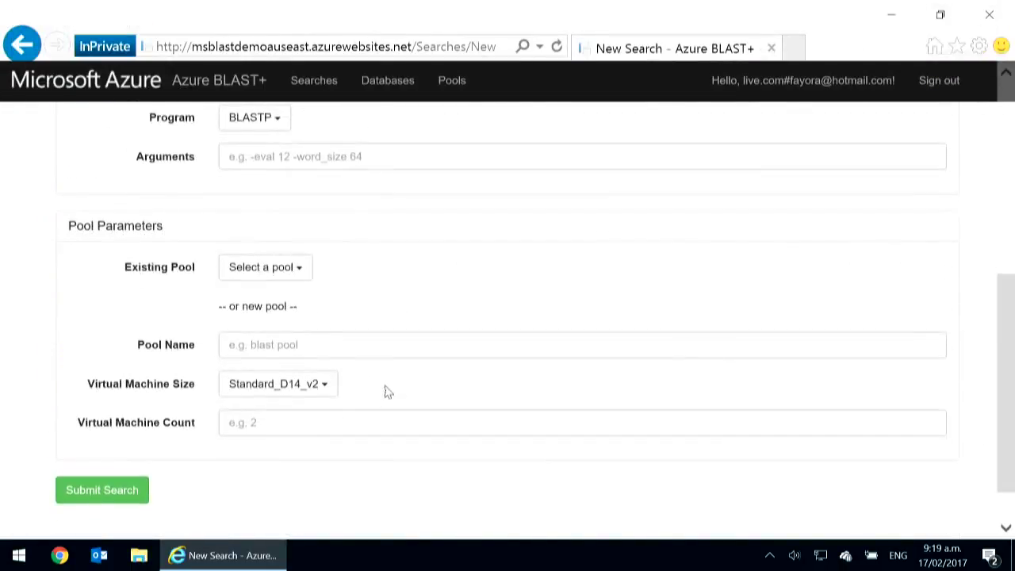
click(287, 276)
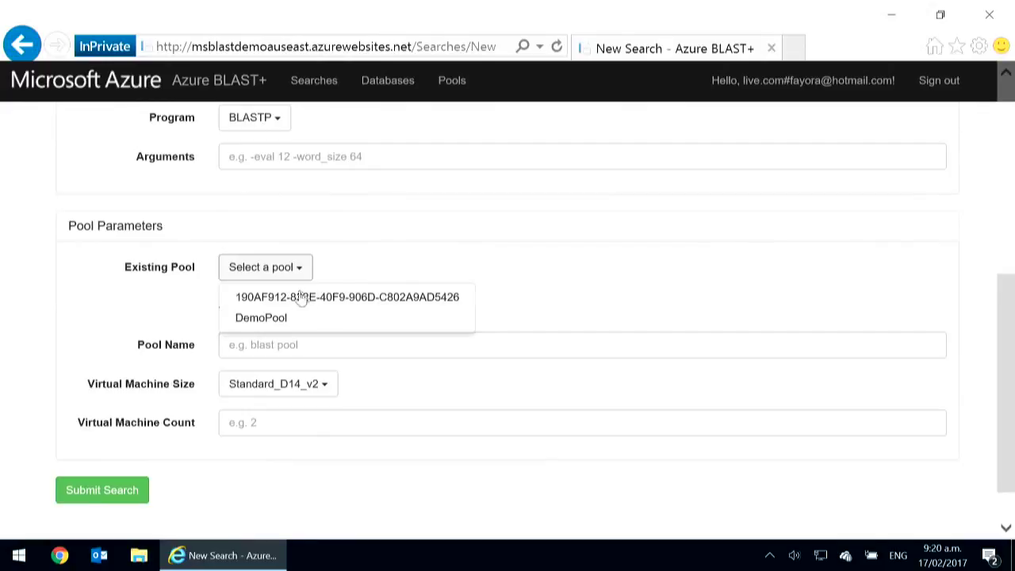
click(287, 319)
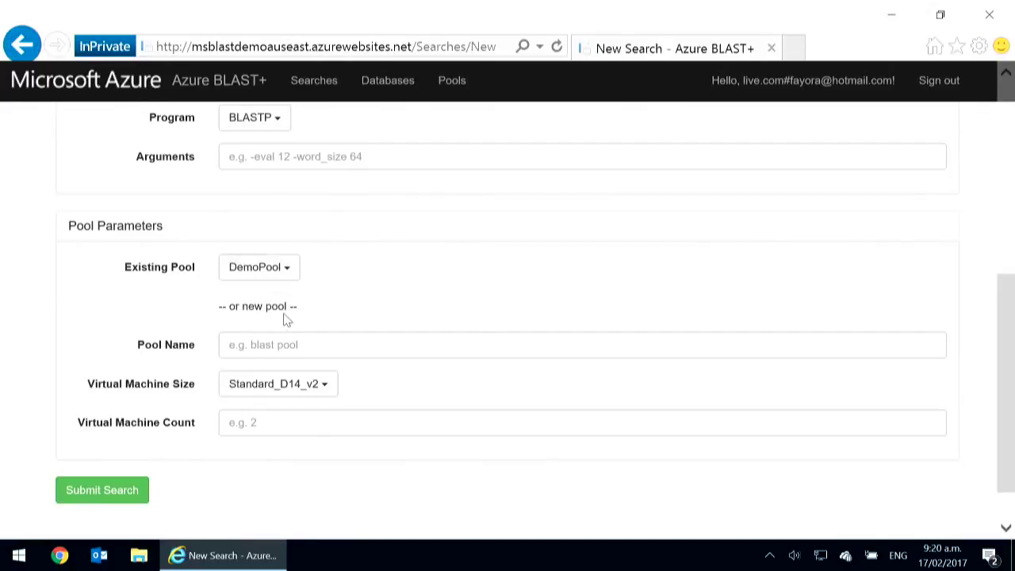
click(115, 493)
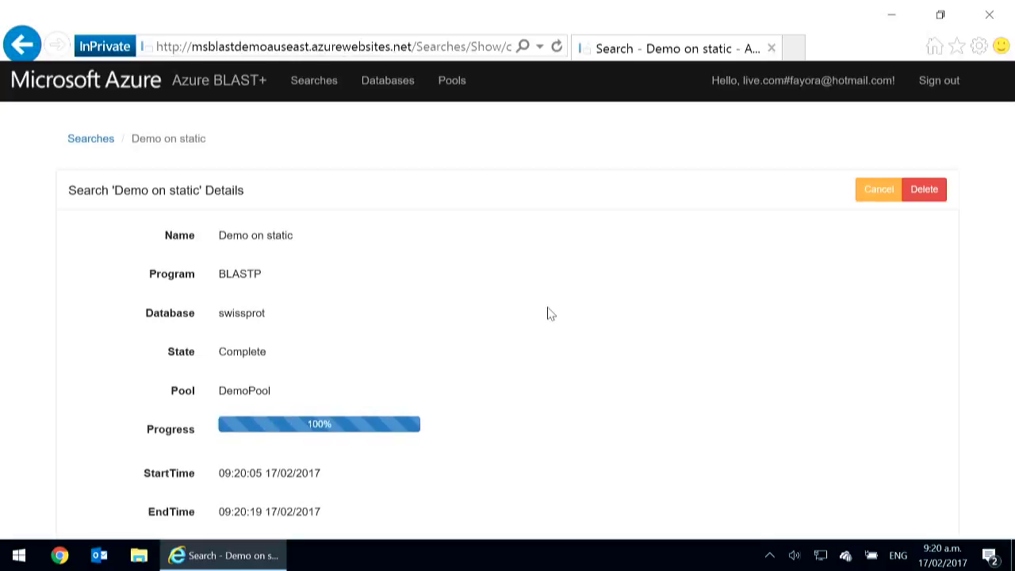
- Visualize the protein.seq11 query results and examine the alignment charts of the first subjects
scroll(586, 349, down, 3)
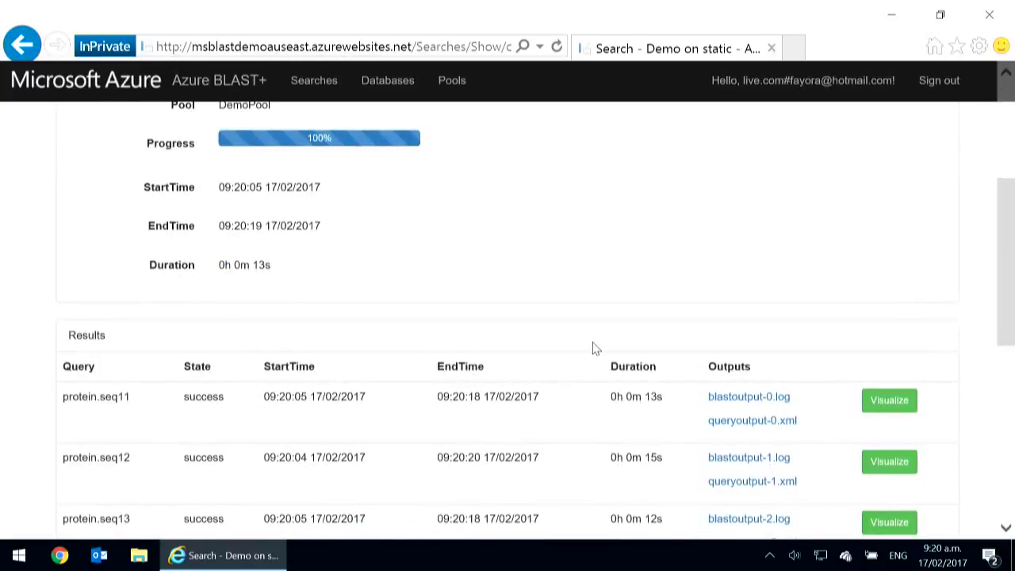
click(883, 407)
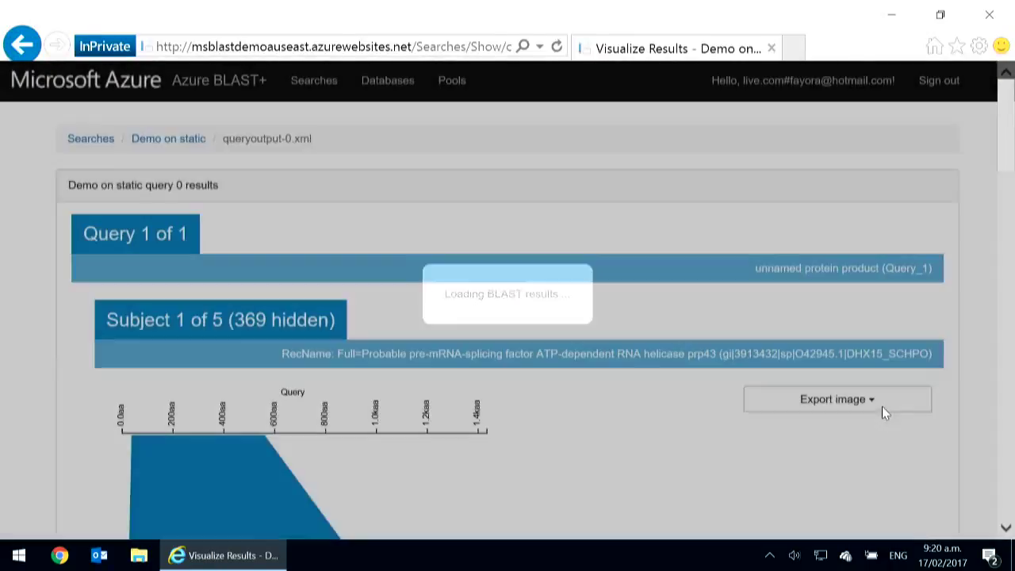
scroll(750, 321, down, 3)
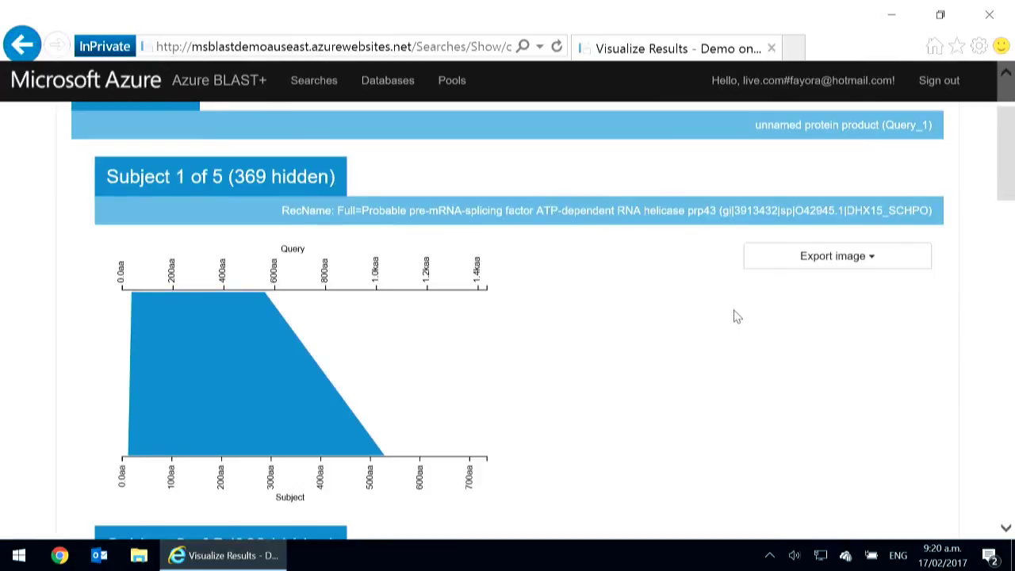
scroll(566, 319, down, 4)
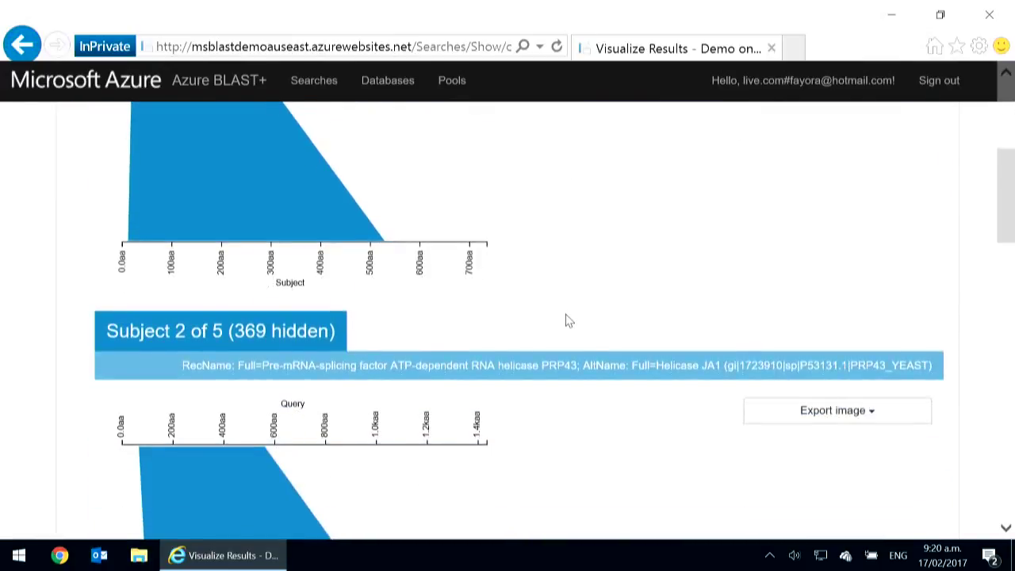
scroll(566, 320, up, 4)
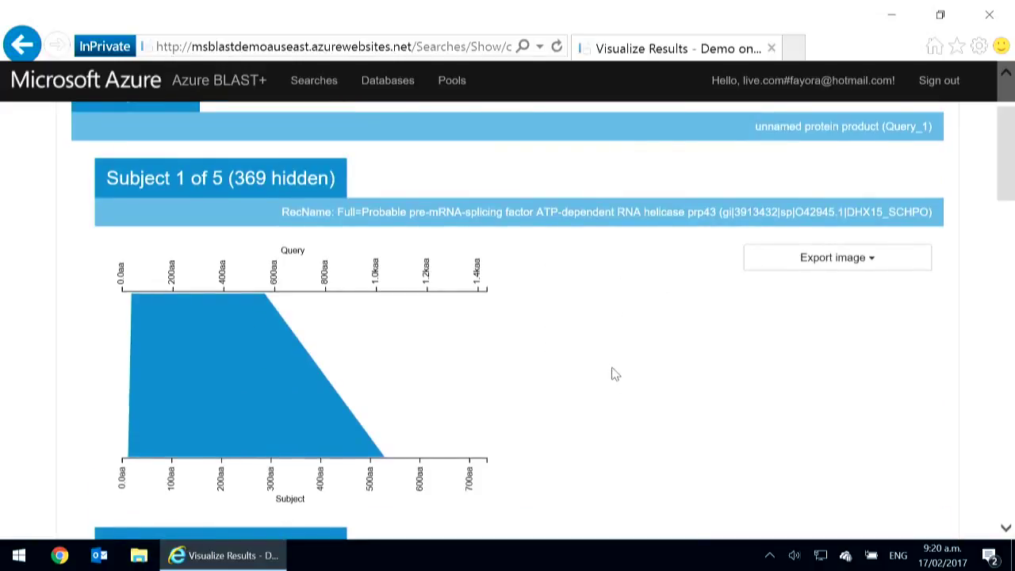
- Look through the remaining subject charts and select the alignment in the Subject 1 chart to show its details
scroll(611, 377, down, 5)
scroll(611, 370, down, 5)
scroll(611, 369, up, 10)
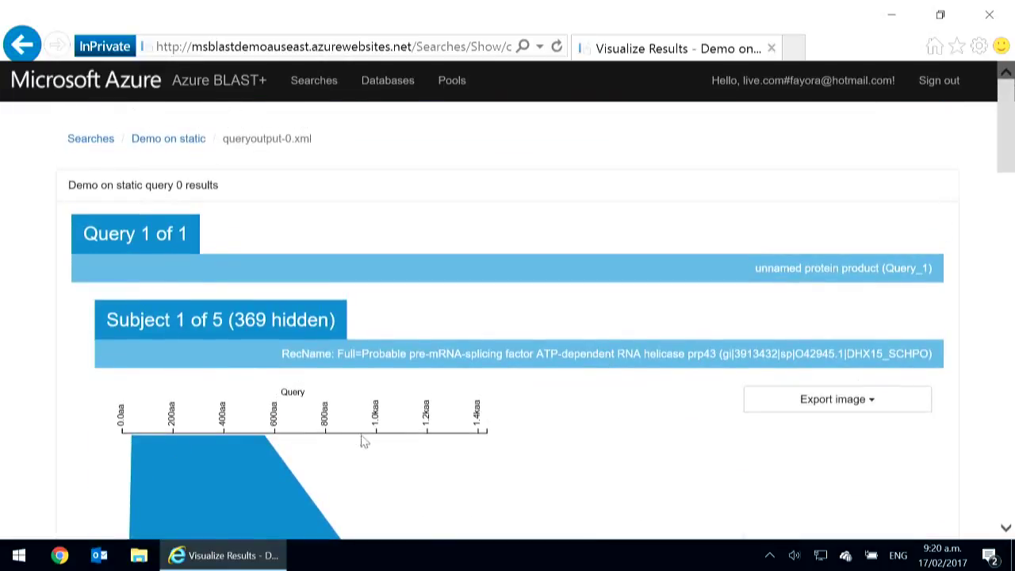
click(186, 503)
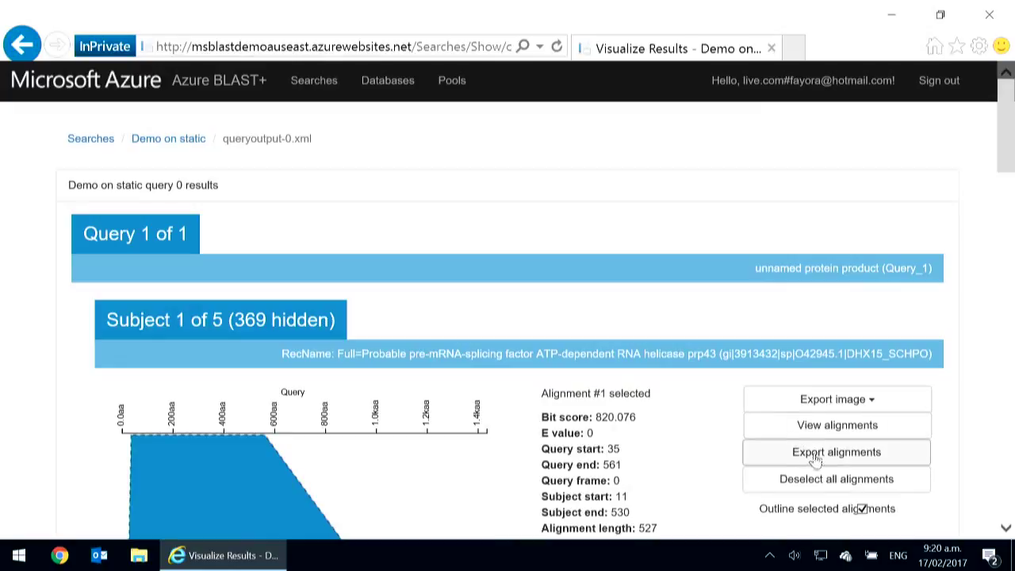
- View the sequence-level details of the selected Subject 1 alignment, then close the alignment view
click(831, 427)
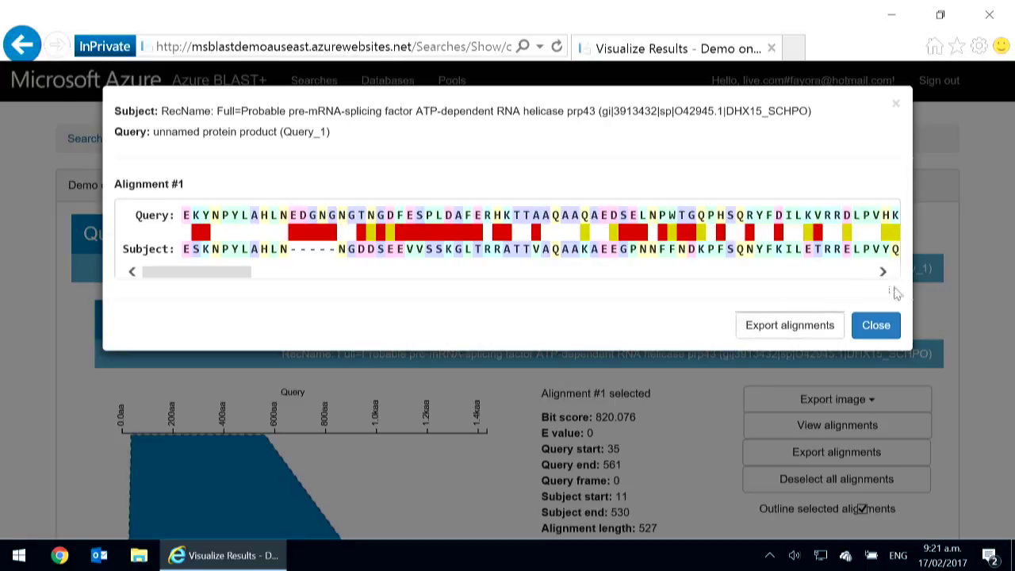
click(886, 332)
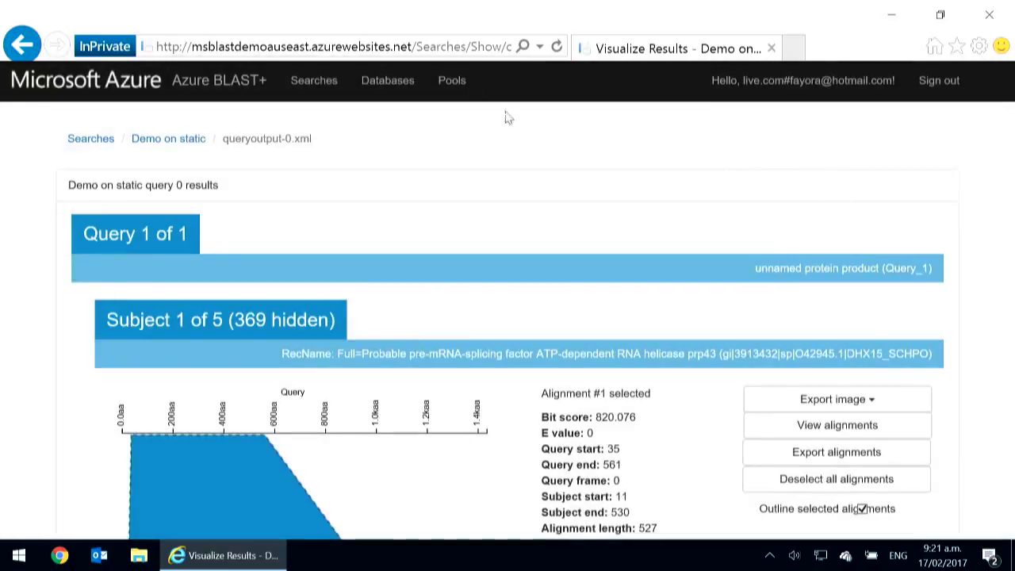
- Open the pools overview and check the current node count of the pool named Demo pool
click(461, 89)
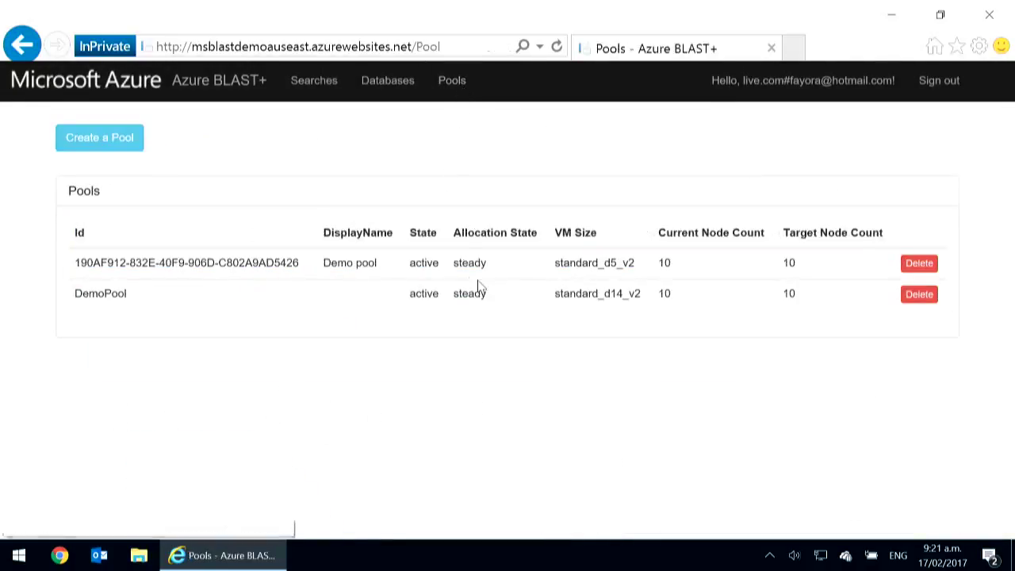
drag(689, 262, 641, 274)
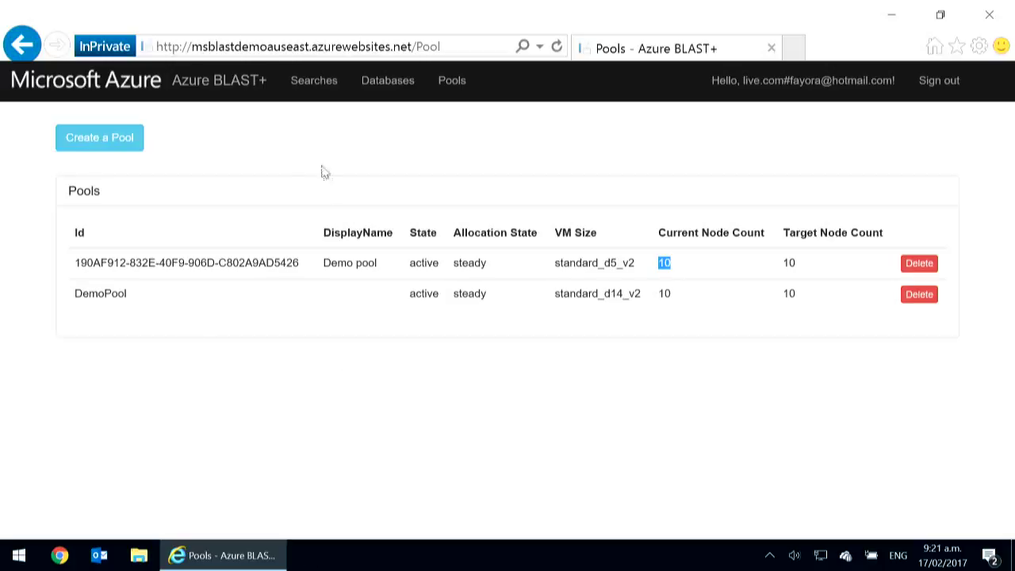
- Open the Ignite Demo search from the searches list and examine the state of its protein queries
click(327, 87)
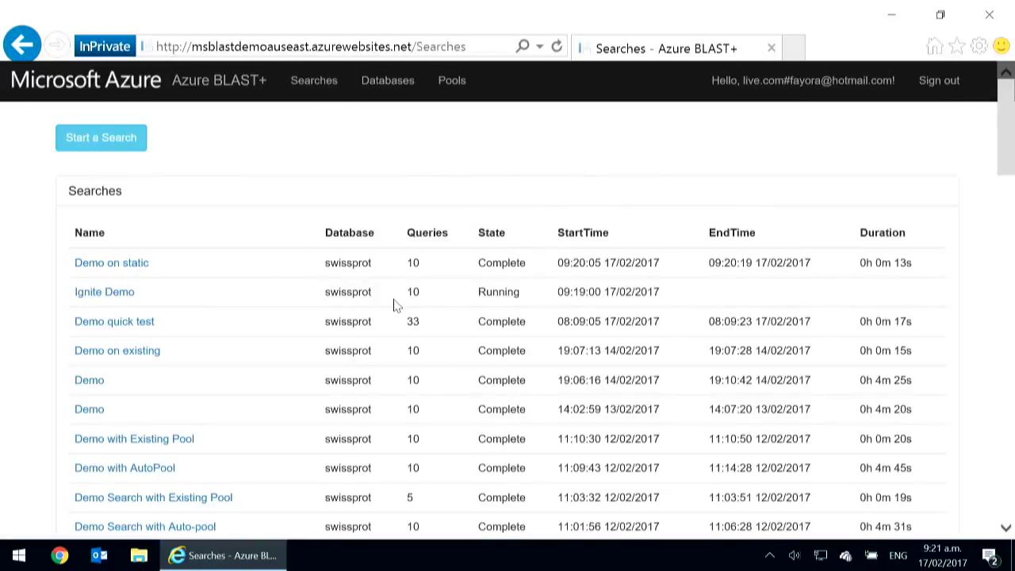
click(103, 292)
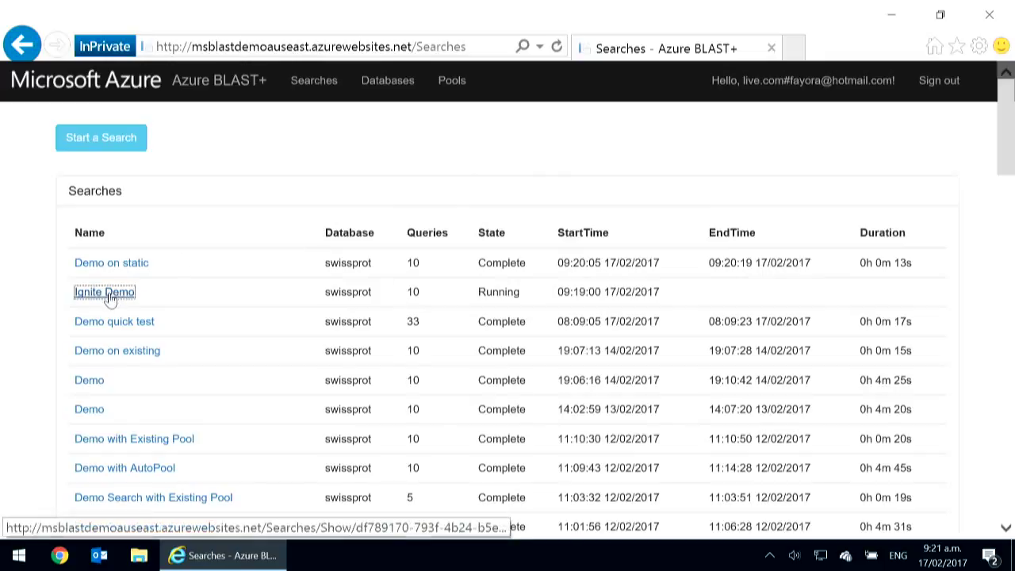
scroll(376, 331, down, 6)
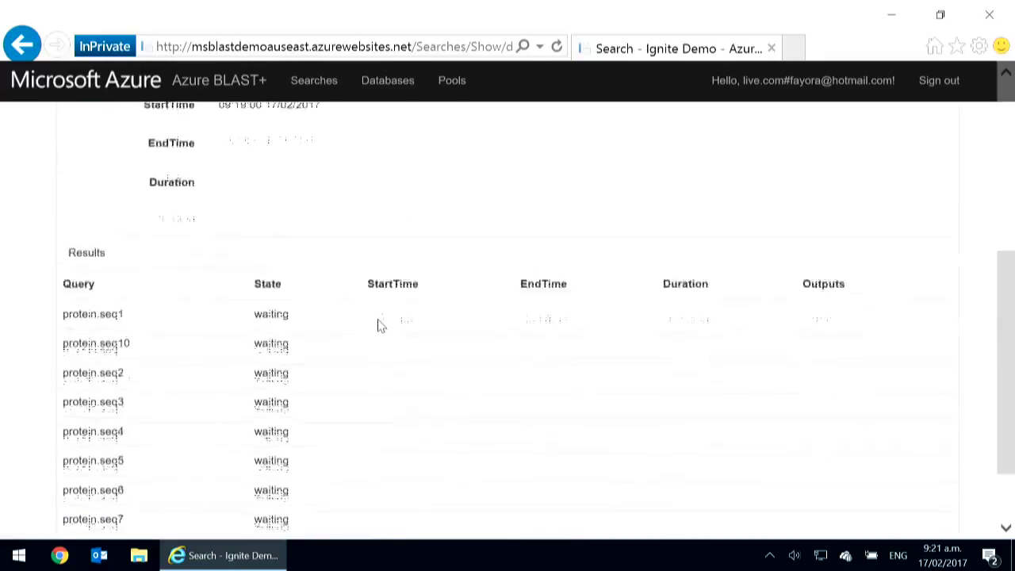